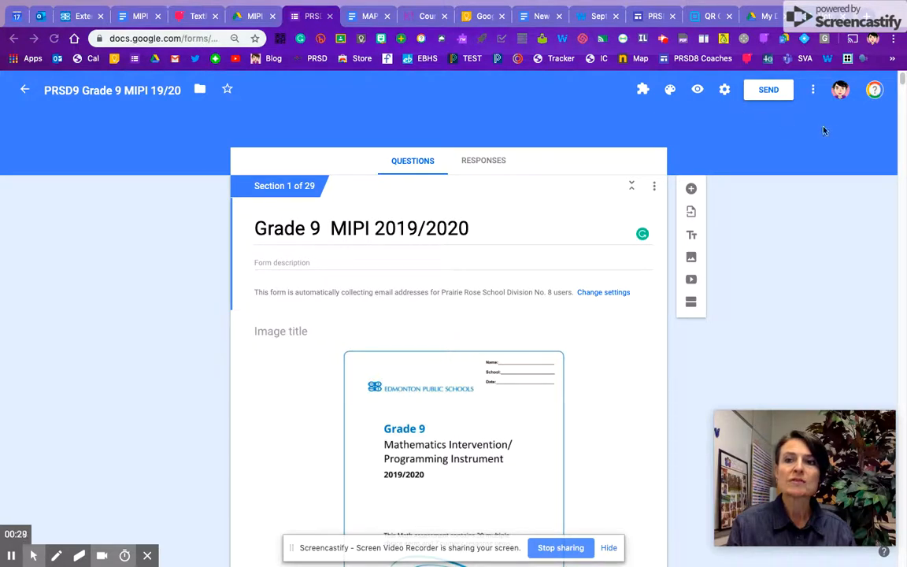
Copy the shortened share link of the Grade 9 MIPI 2019/2020 form and close the sending options
{"action": "left_click", "coordinate": [767, 91]}
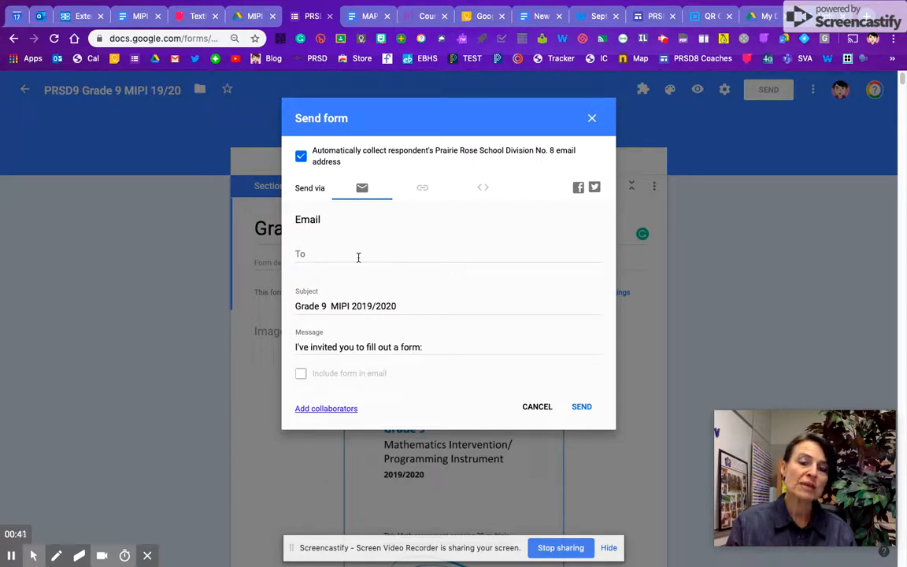
{"action": "left_click", "coordinate": [423, 191]}
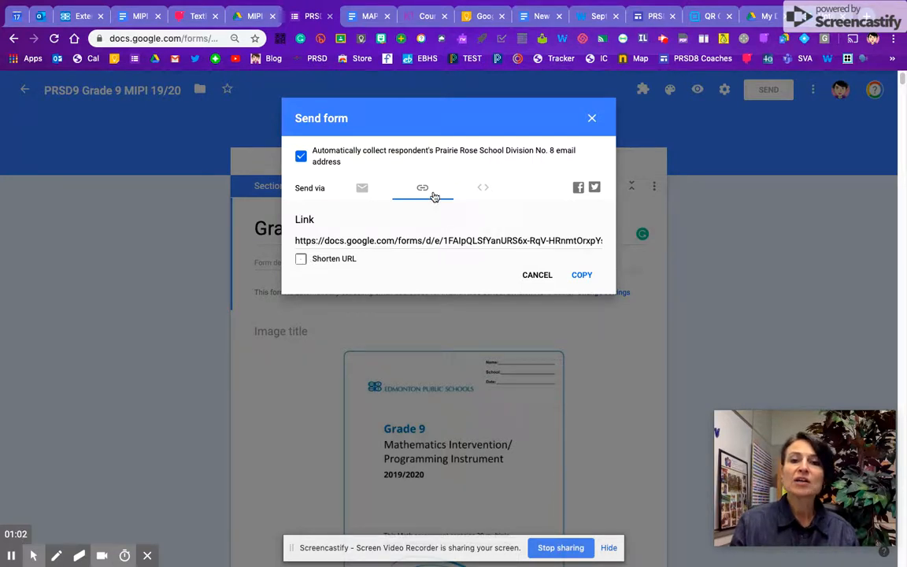
{"action": "left_click", "coordinate": [300, 259]}
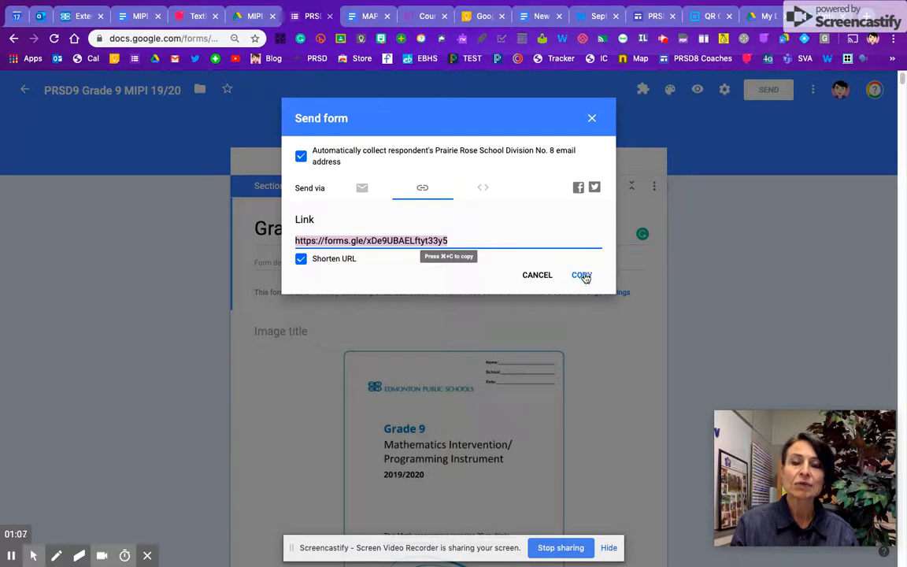
{"action": "left_click", "coordinate": [582, 276]}
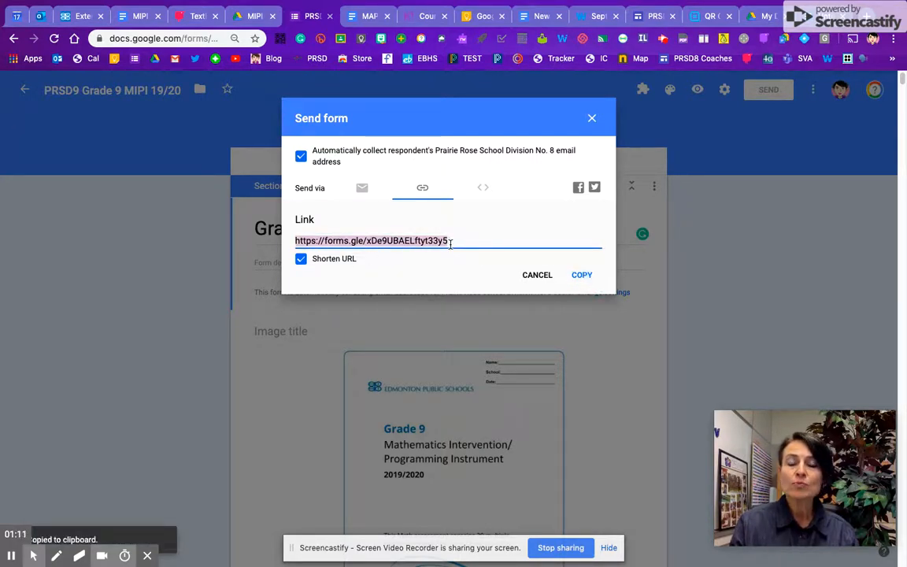
{"action": "left_click", "coordinate": [592, 119]}
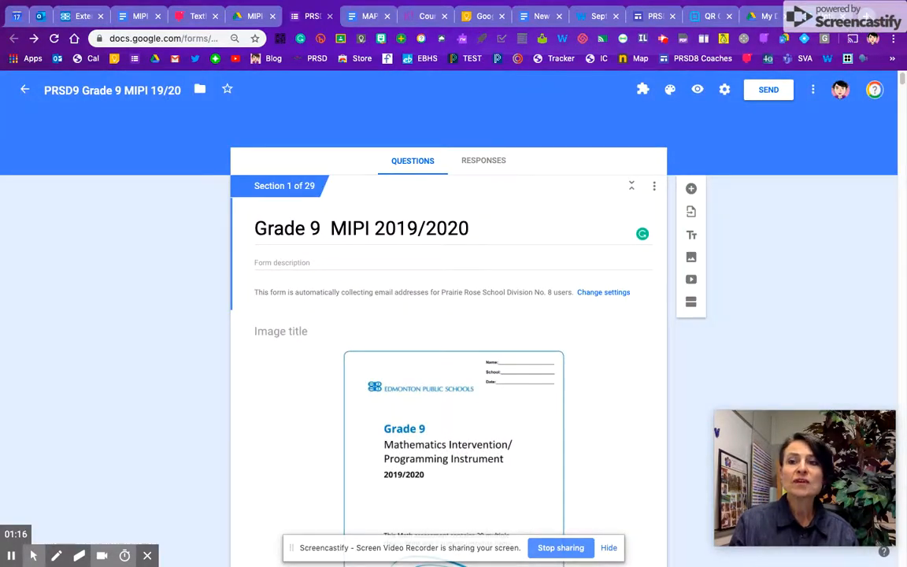
Search the web for "qr generator" in a new browser tab and open the qr-code-generator.com result
{"action": "left_click", "coordinate": [867, 15]}
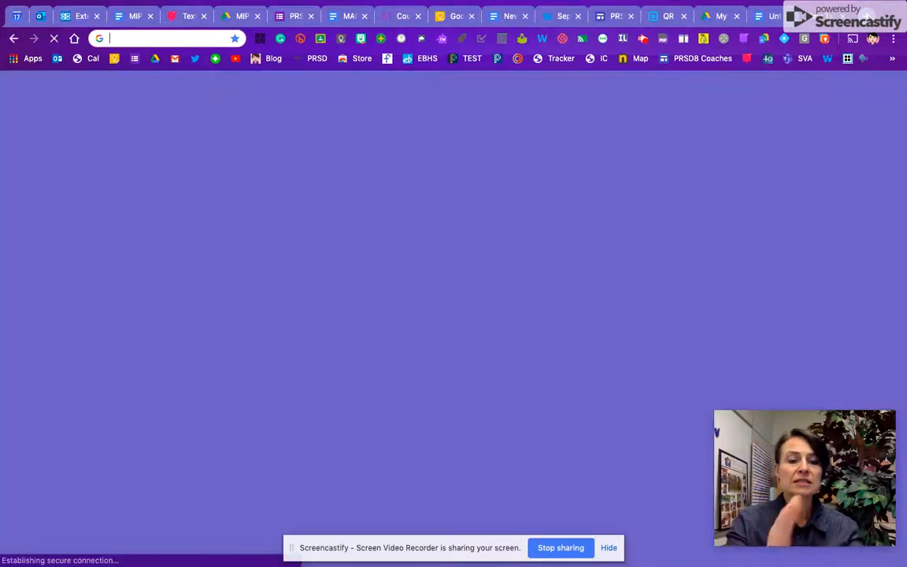
{"action": "type", "text": "q"}
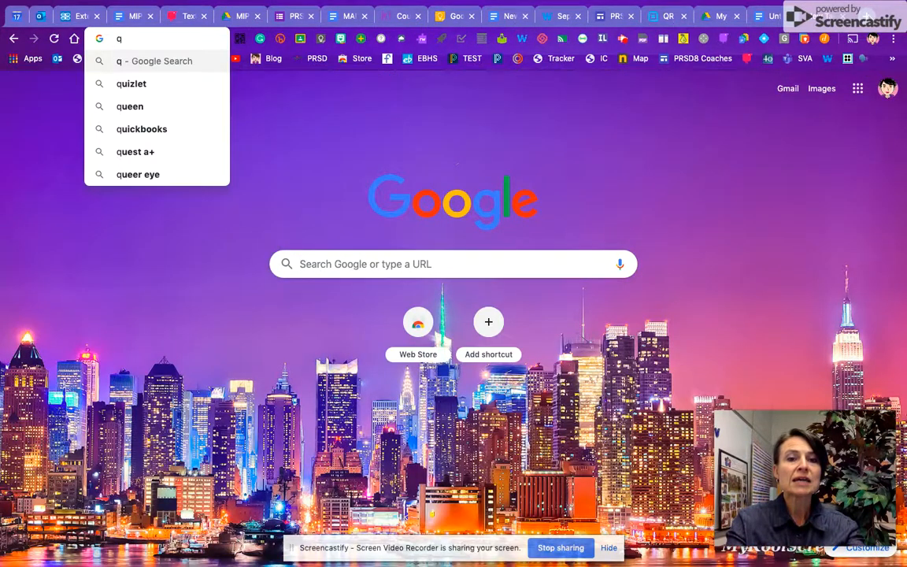
{"action": "type", "text": "r"}
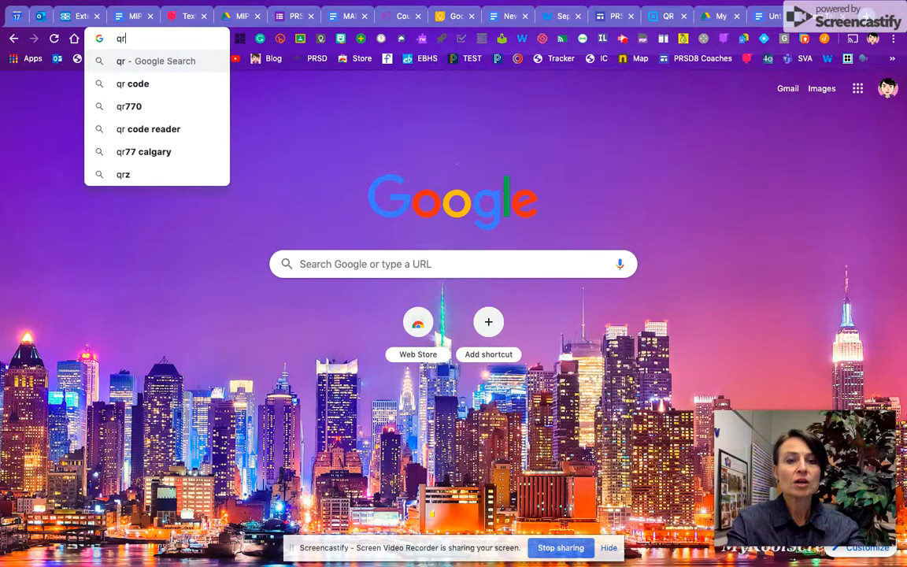
{"action": "type", "text": " generator"}
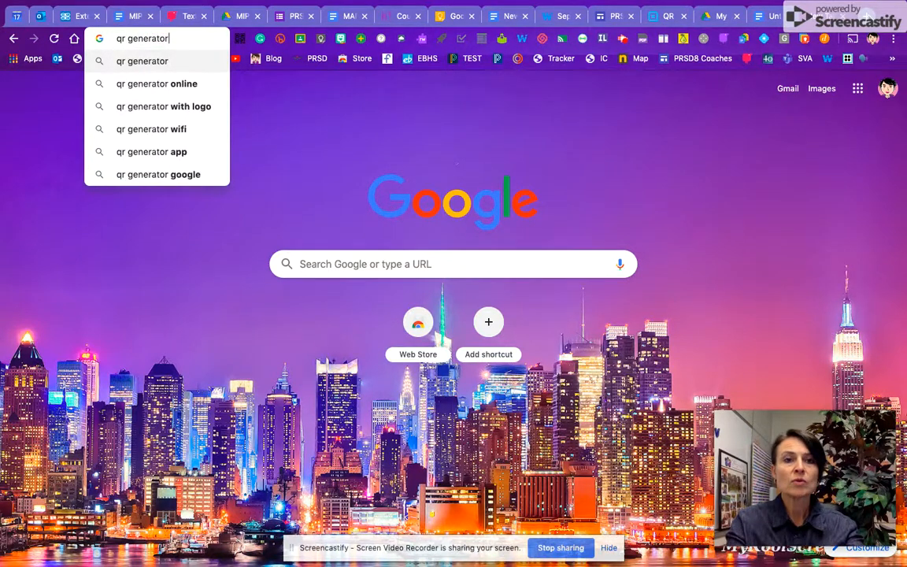
{"action": "key", "text": "Return"}
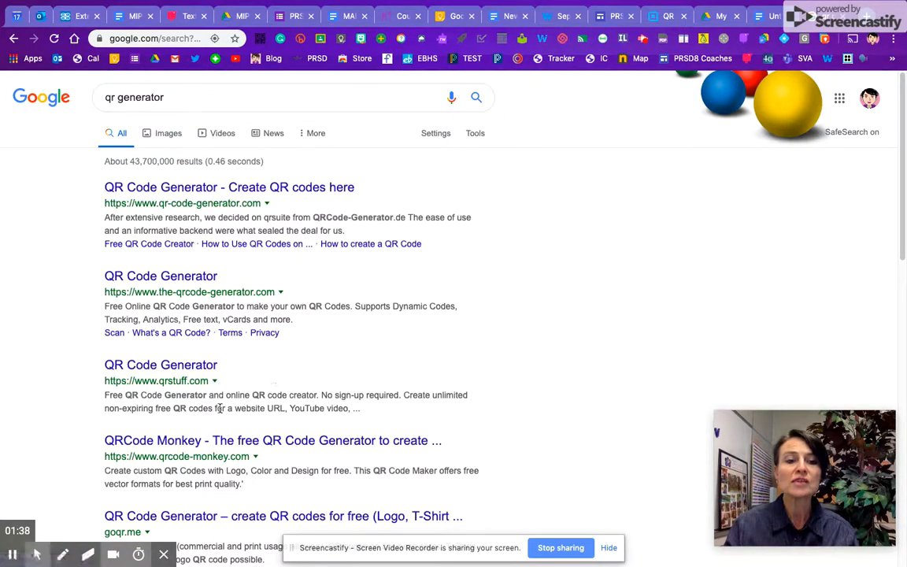
{"action": "left_click", "coordinate": [200, 193]}
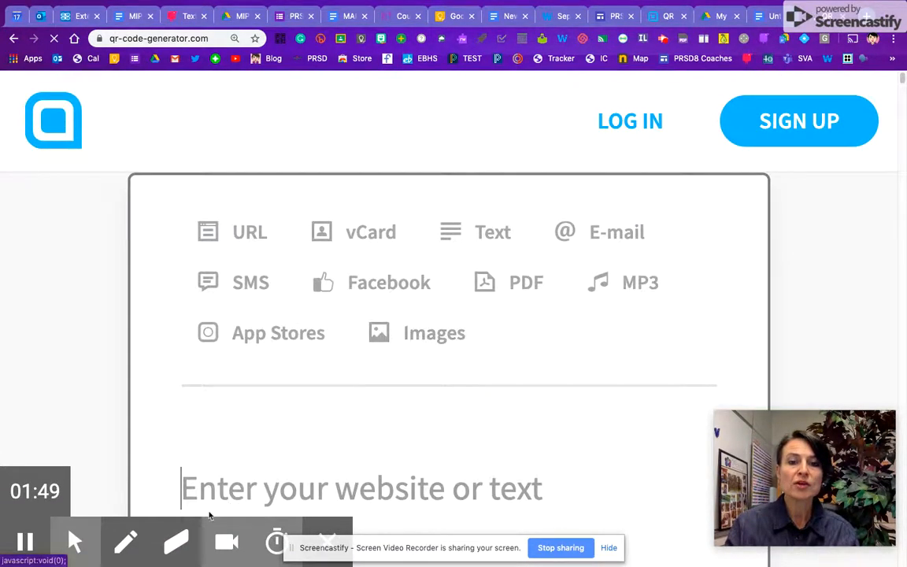
Paste the copied form link as the website address and generate its QR code
{"action": "scroll", "coordinate": [209, 513], "scroll_direction": "down", "scroll_amount": 2}
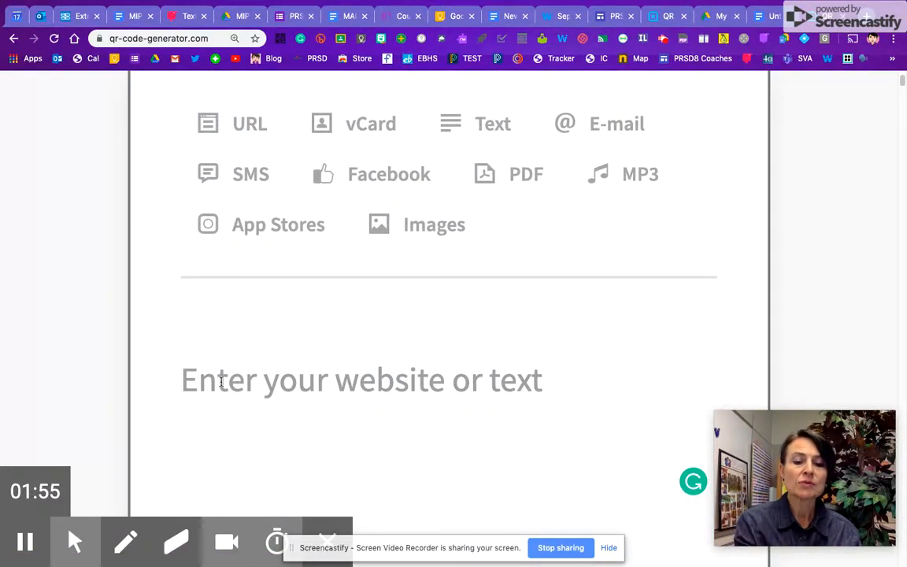
{"action": "key", "text": "super+v"}
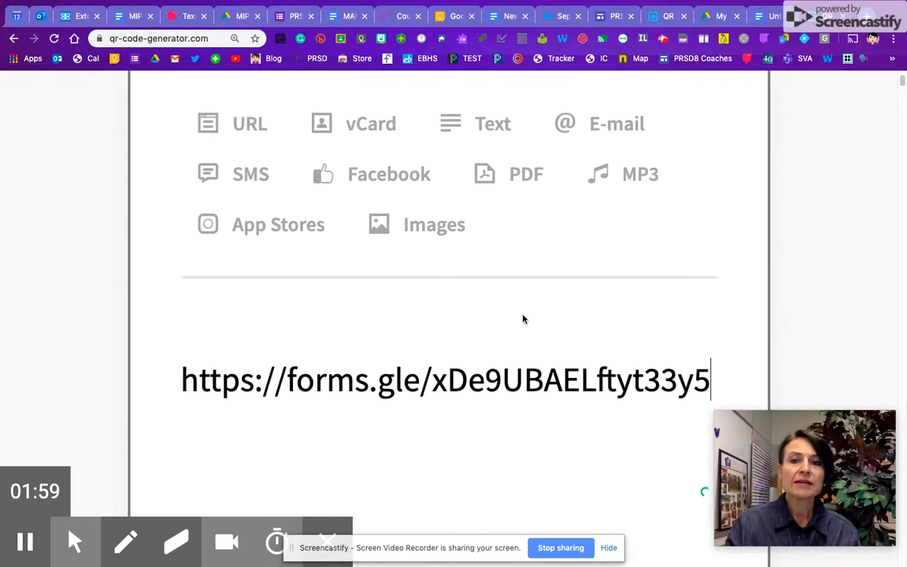
{"action": "scroll", "coordinate": [522, 315], "scroll_direction": "down", "scroll_amount": 3}
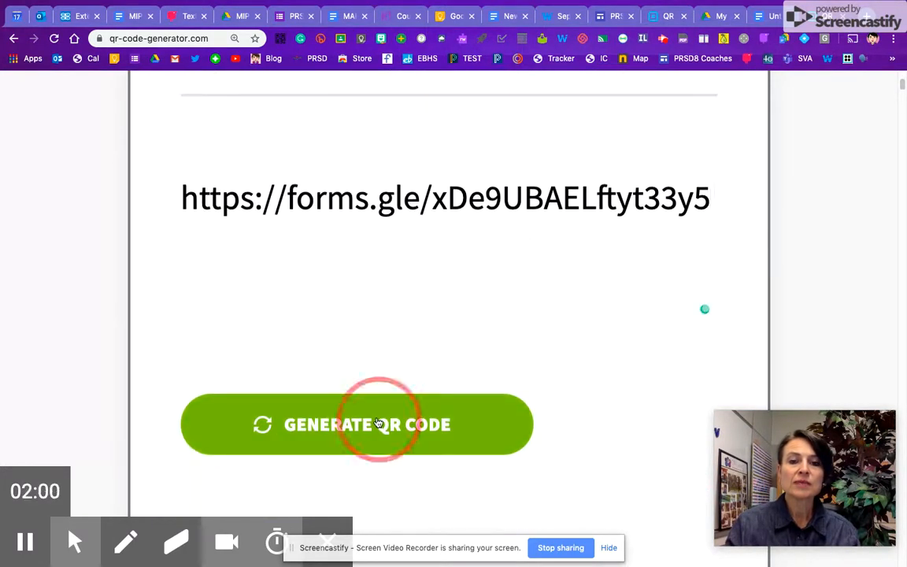
{"action": "left_click", "coordinate": [377, 422]}
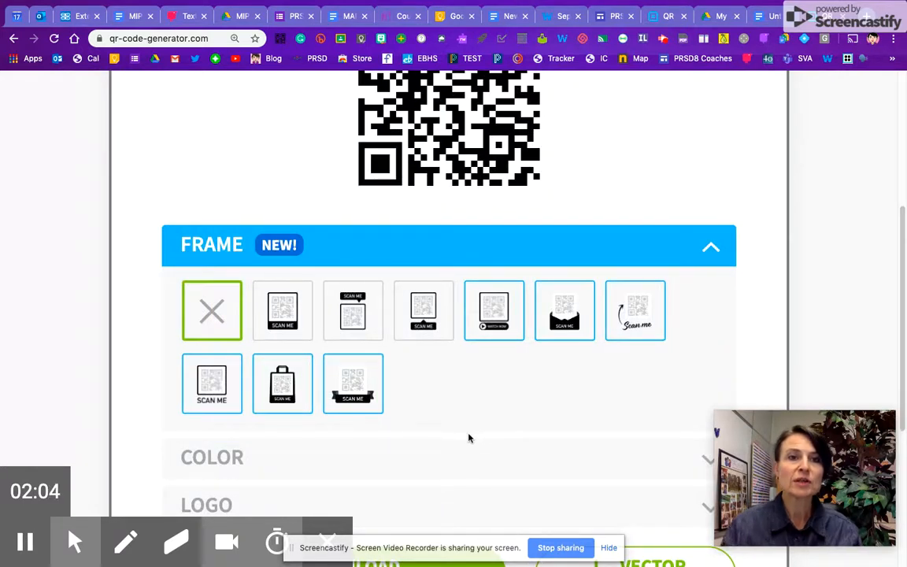
Change the QR code's color from the preset swatches to green
{"action": "scroll", "coordinate": [465, 443], "scroll_direction": "down", "scroll_amount": 1}
{"action": "scroll", "coordinate": [466, 444], "scroll_direction": "down", "scroll_amount": 1}
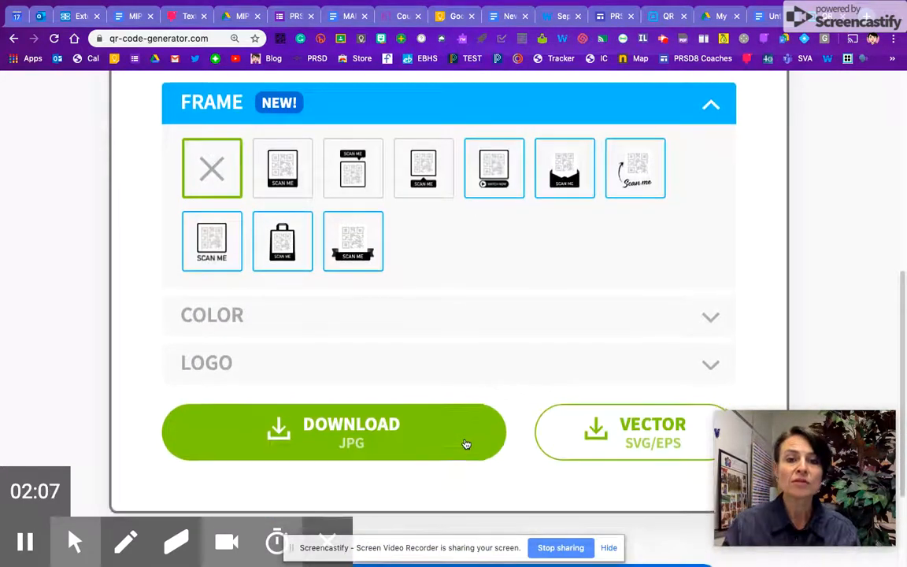
{"action": "scroll", "coordinate": [466, 444], "scroll_direction": "up", "scroll_amount": 1}
{"action": "scroll", "coordinate": [467, 446], "scroll_direction": "down", "scroll_amount": 1}
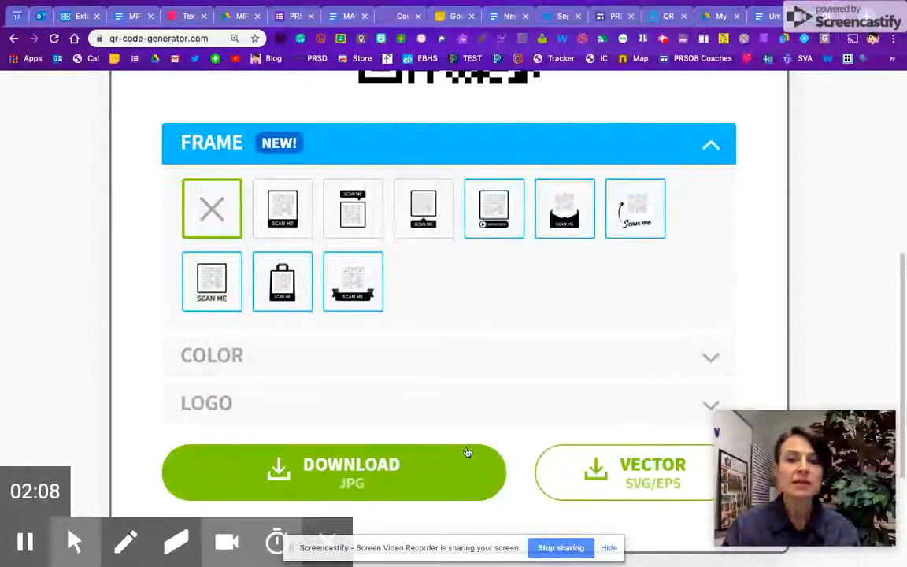
{"action": "left_click", "coordinate": [709, 359]}
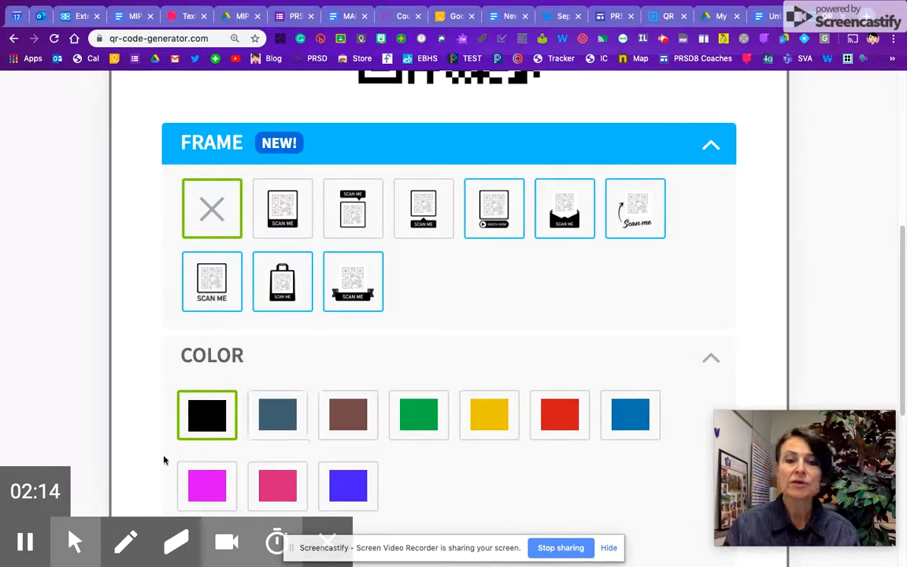
{"action": "left_click", "coordinate": [423, 420]}
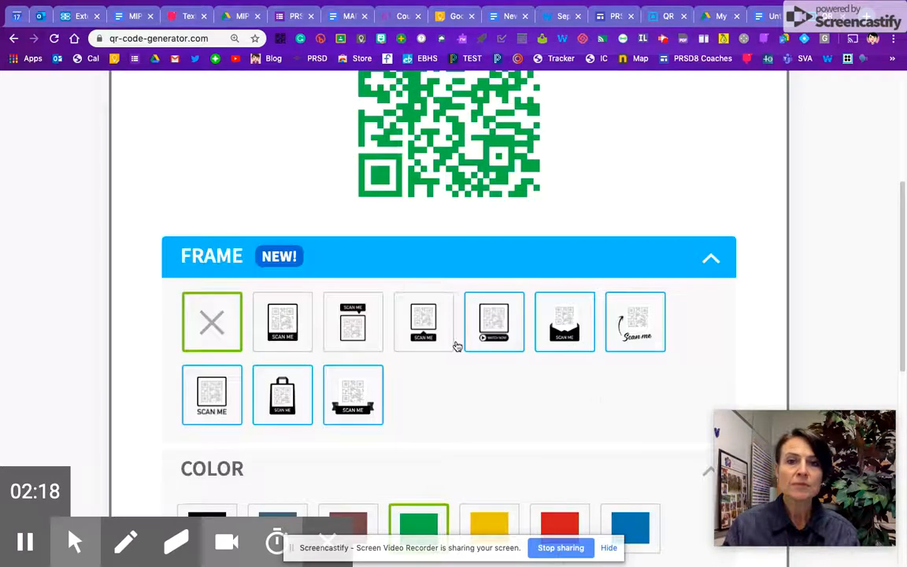
{"action": "scroll", "coordinate": [455, 344], "scroll_direction": "up", "scroll_amount": 5}
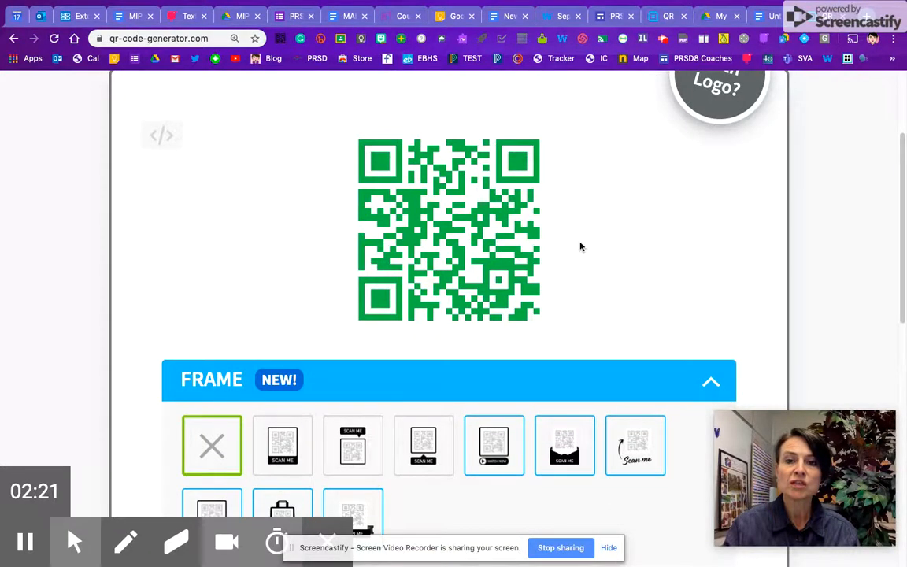
{"action": "scroll", "coordinate": [578, 247], "scroll_direction": "down", "scroll_amount": 2}
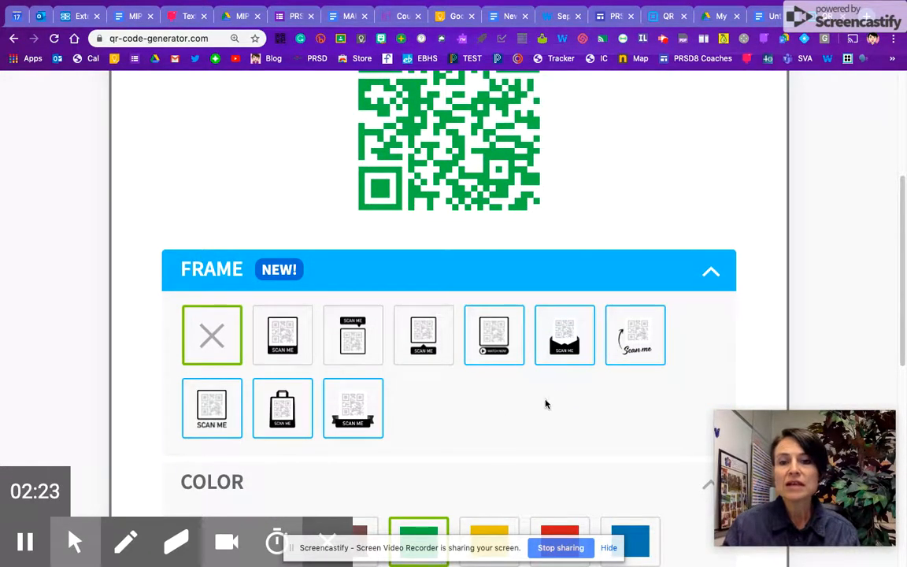
{"action": "left_click", "coordinate": [211, 405]}
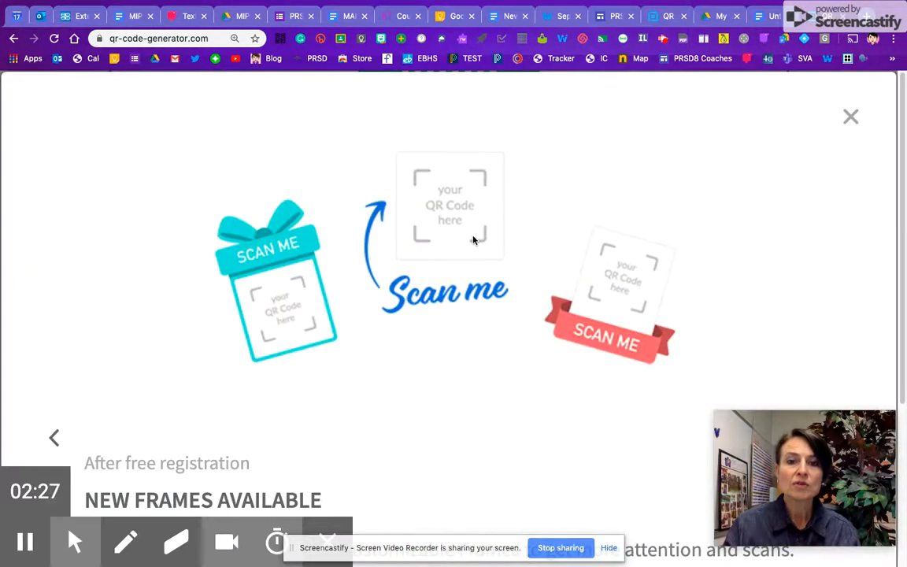
{"action": "left_click", "coordinate": [53, 437]}
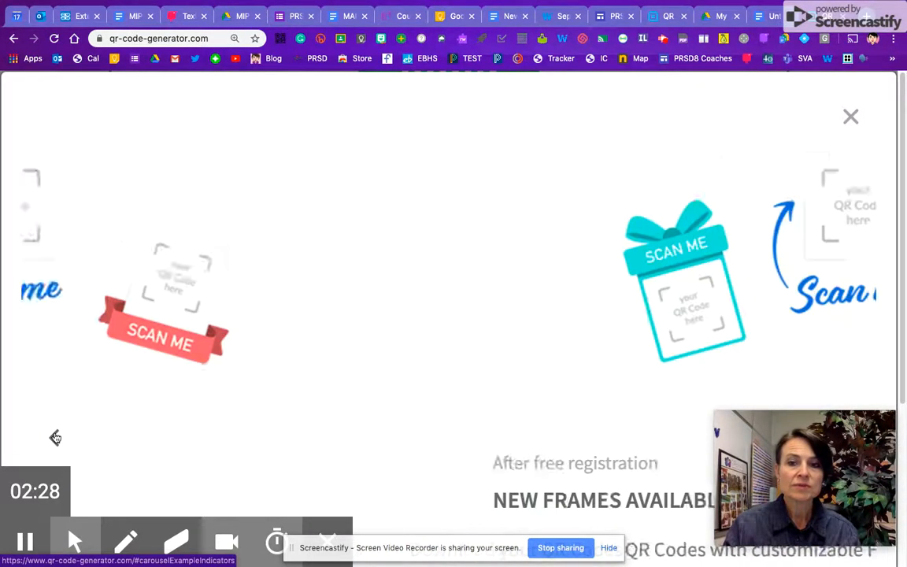
{"action": "left_click", "coordinate": [850, 116]}
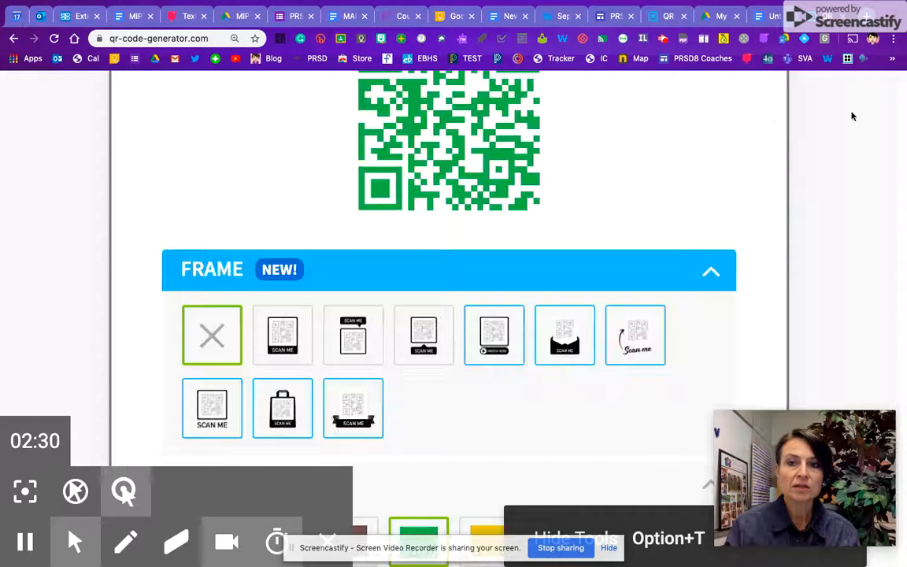
Apply the first SCAN ME frame, a full border with the caption below the code, to the QR code
{"action": "left_click", "coordinate": [266, 308]}
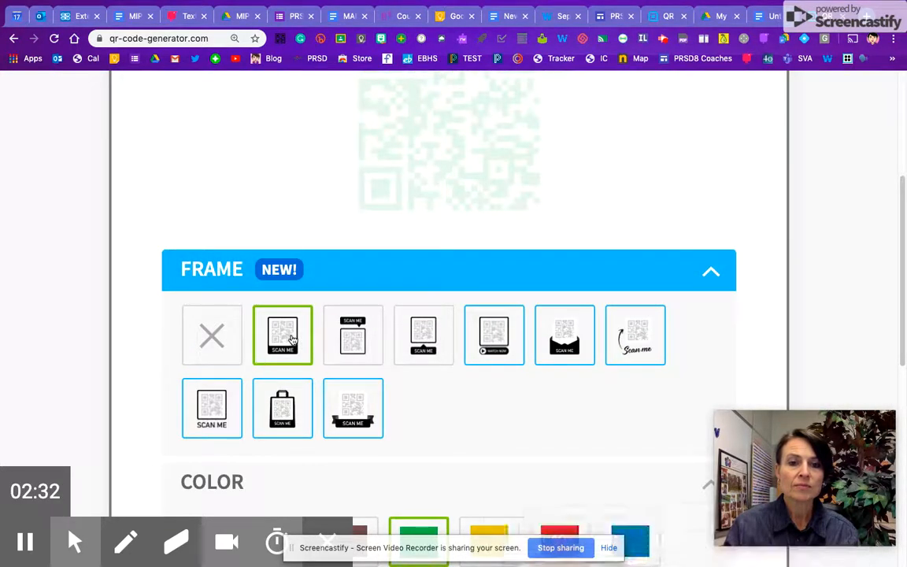
{"action": "scroll", "coordinate": [409, 305], "scroll_direction": "up", "scroll_amount": 2}
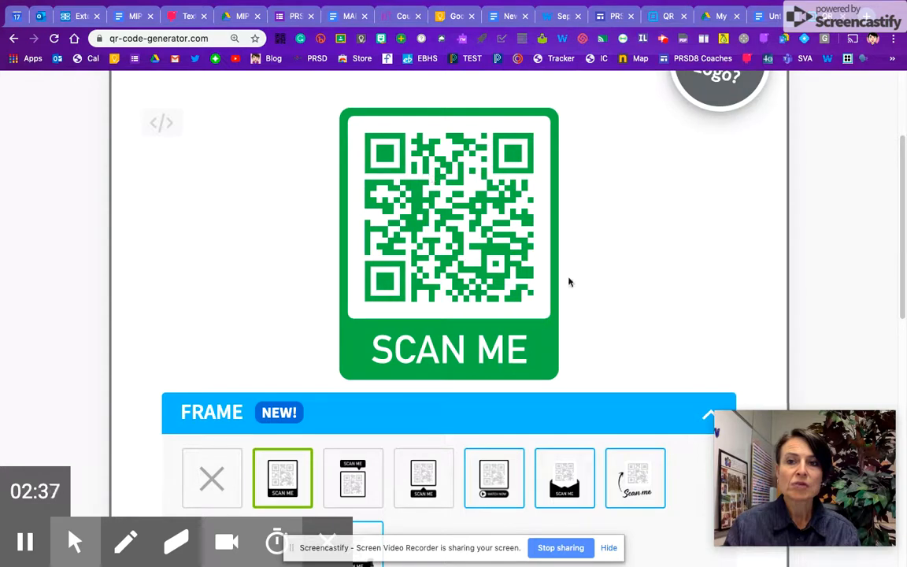
{"action": "scroll", "coordinate": [568, 281], "scroll_direction": "up", "scroll_amount": 3}
{"action": "scroll", "coordinate": [569, 282], "scroll_direction": "down", "scroll_amount": 9}
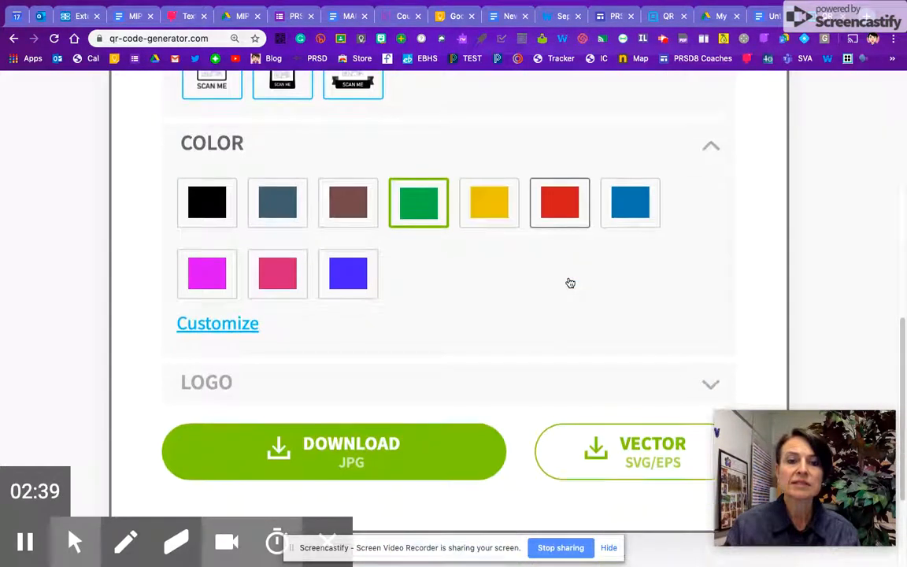
{"action": "scroll", "coordinate": [570, 282], "scroll_direction": "down", "scroll_amount": 2}
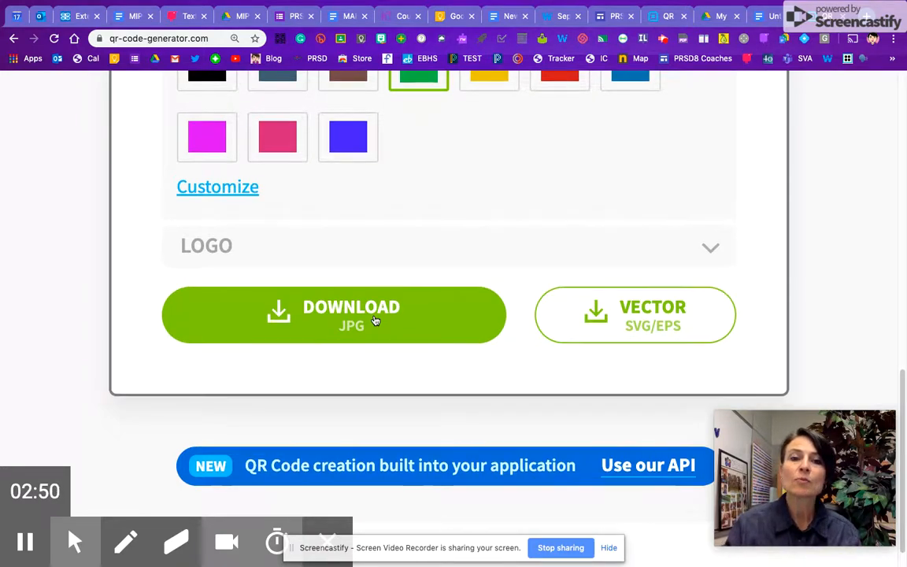
Capture a screenshot of just the framed green QR code, fitting the capture area around its SCAN ME frame
{"action": "scroll", "coordinate": [375, 321], "scroll_direction": "up", "scroll_amount": 8}
{"action": "scroll", "coordinate": [375, 320], "scroll_direction": "up", "scroll_amount": 1}
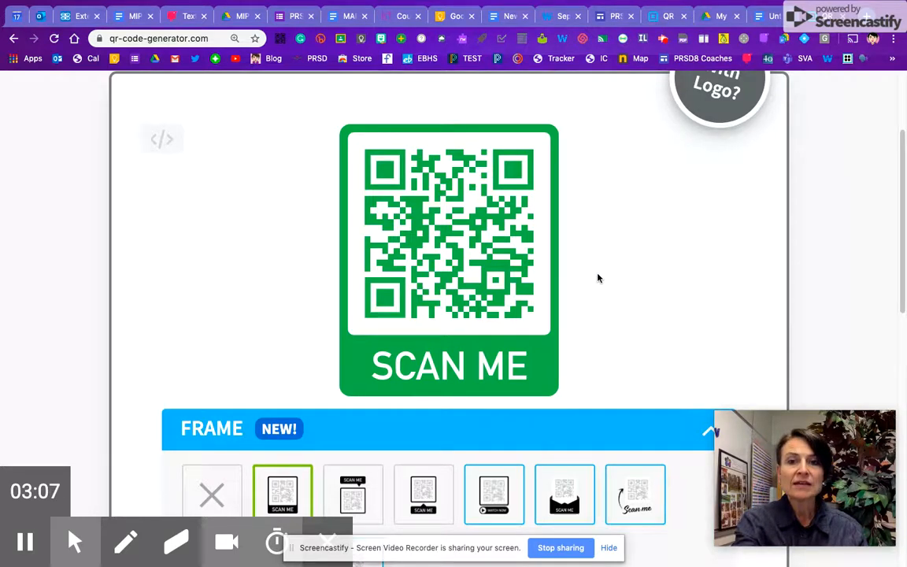
{"action": "key", "text": "super+shift+5"}
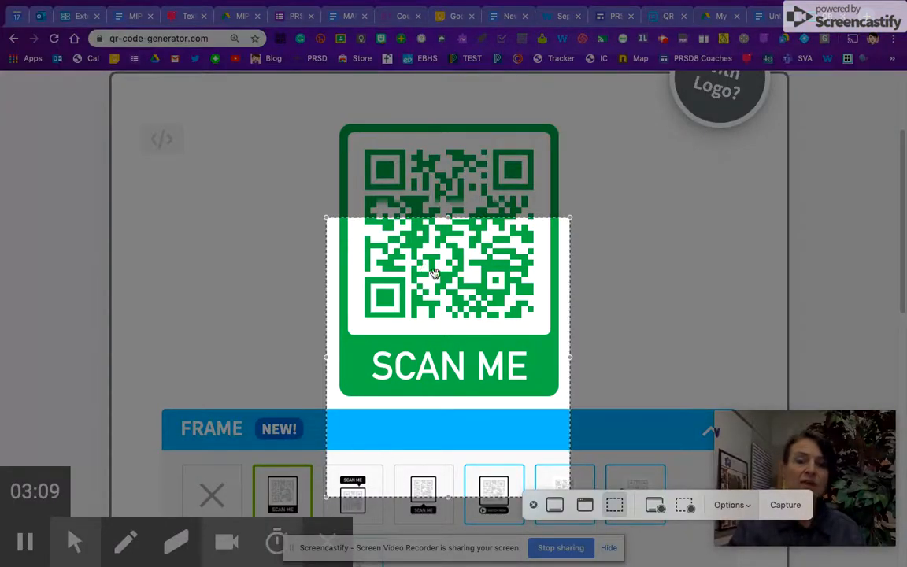
{"action": "left_click_drag", "start_coordinate": [424, 268], "coordinate": [416, 184]}
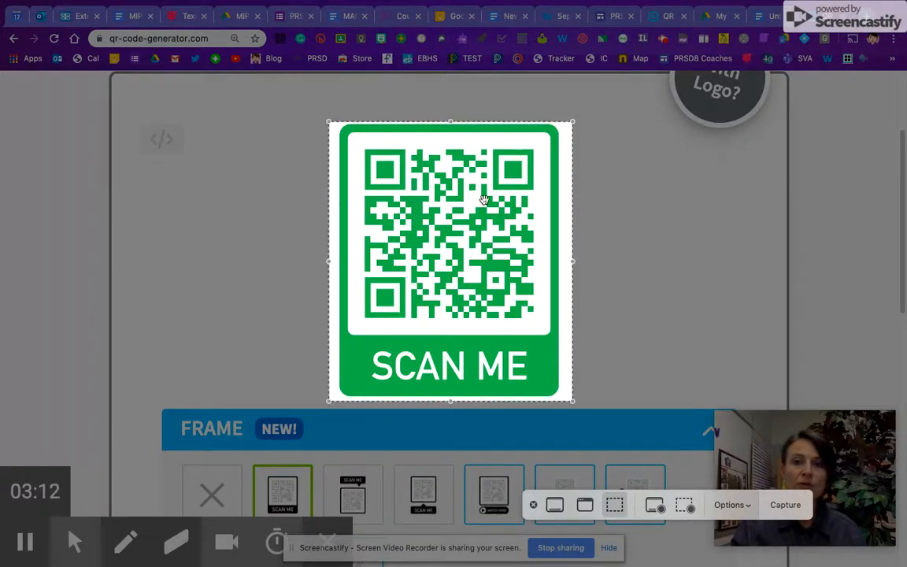
{"action": "left_click", "coordinate": [784, 504]}
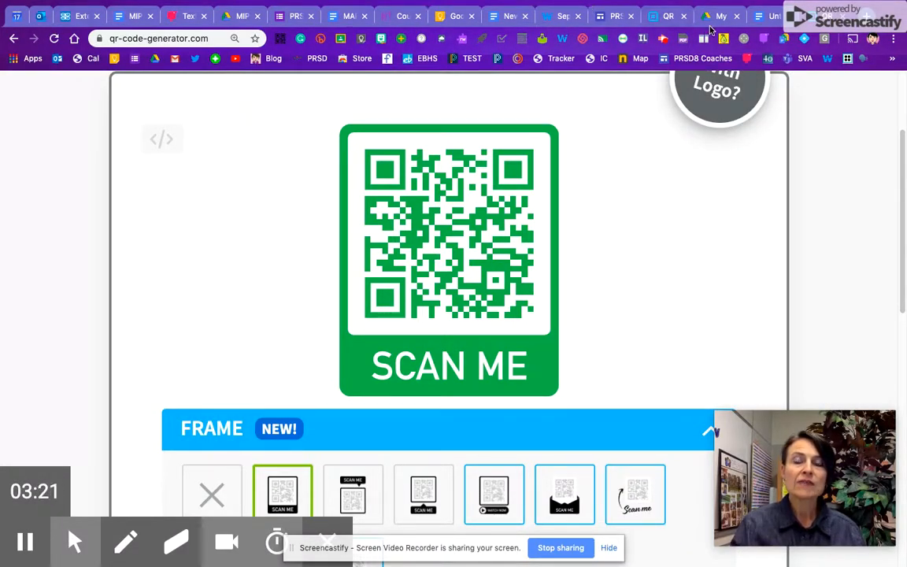
Switch to the untitled Google Docs document, add a page break after the Grade 10 code, and paste the captured QR code
{"action": "left_click", "coordinate": [775, 17]}
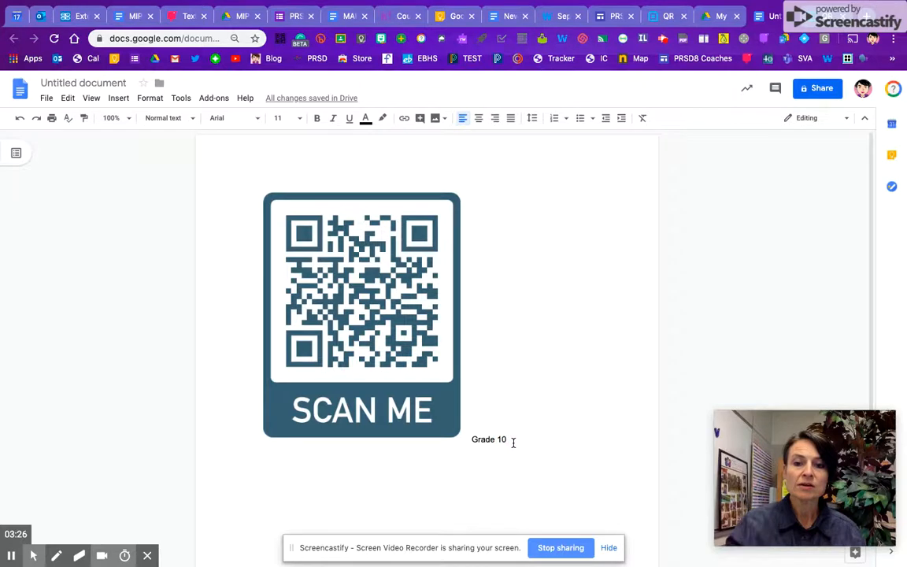
{"action": "key", "text": "Return"}
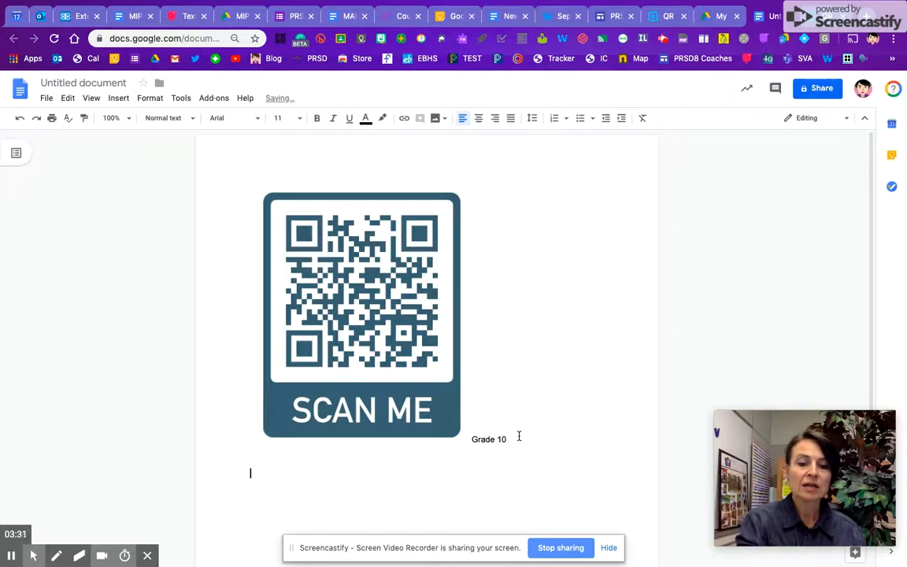
{"action": "key", "text": "ctrl+Return"}
{"action": "key", "text": "ctrl+v"}
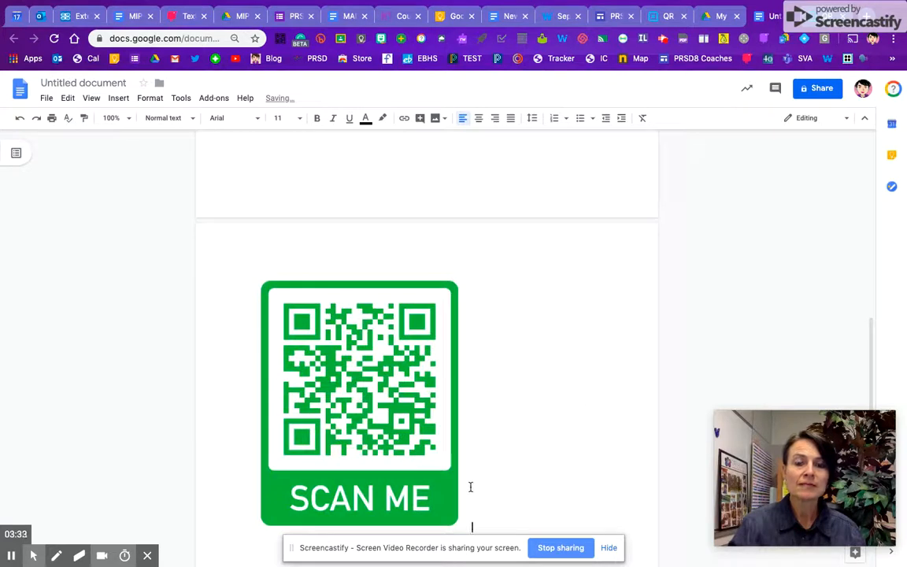
Label the green QR code "Grade 9" directly after the image
{"action": "type", "text": "Grade "}
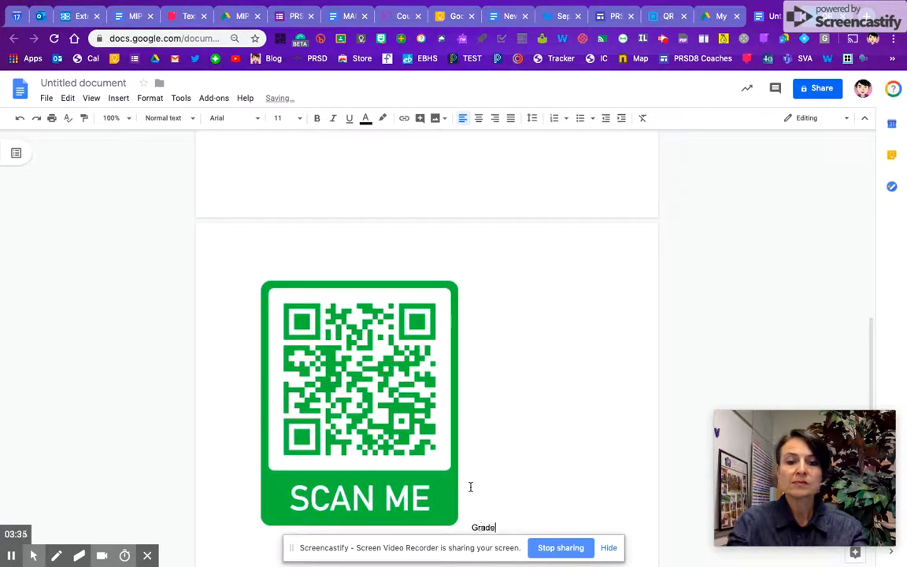
{"action": "type", "text": "9"}
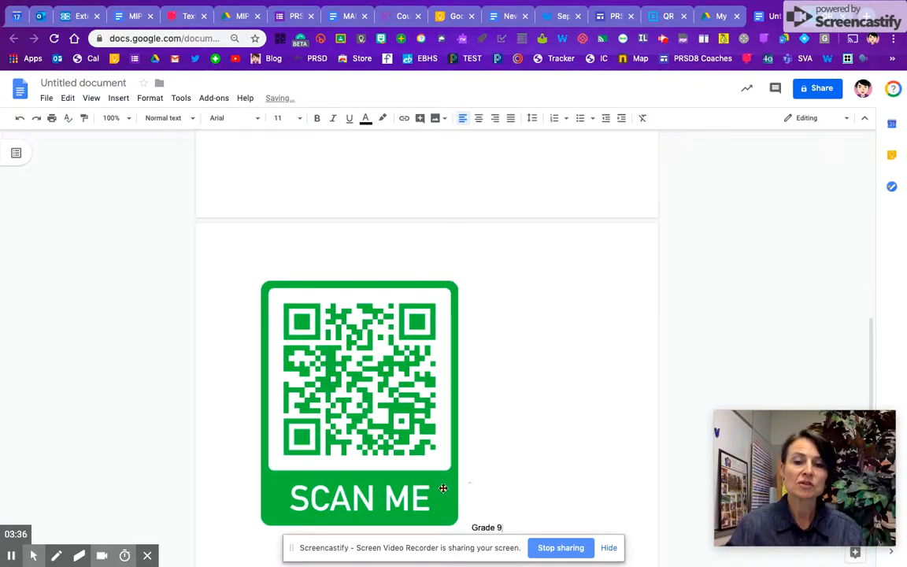
Shrink the blue Grade 10 QR code image slightly, keeping its proportions, to make room for a second code on the page
{"action": "scroll", "coordinate": [484, 413], "scroll_direction": "down", "scroll_amount": 3}
{"action": "scroll", "coordinate": [484, 413], "scroll_direction": "up", "scroll_amount": 2}
{"action": "scroll", "coordinate": [485, 414], "scroll_direction": "down", "scroll_amount": 10}
{"action": "scroll", "coordinate": [485, 413], "scroll_direction": "up", "scroll_amount": 3}
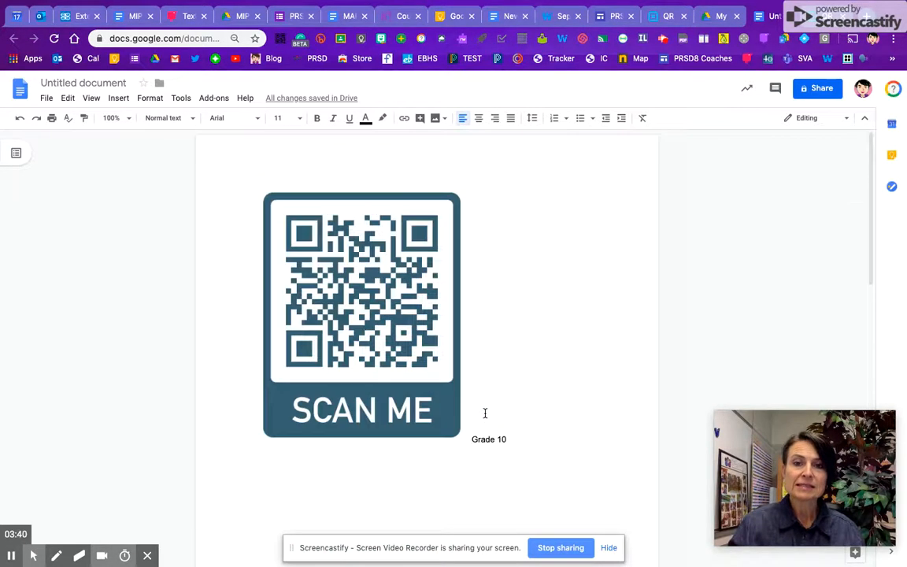
{"action": "scroll", "coordinate": [484, 414], "scroll_direction": "down", "scroll_amount": 2}
{"action": "scroll", "coordinate": [485, 414], "scroll_direction": "down", "scroll_amount": 1}
{"action": "scroll", "coordinate": [422, 312], "scroll_direction": "up", "scroll_amount": 3}
{"action": "left_click", "coordinate": [422, 309]}
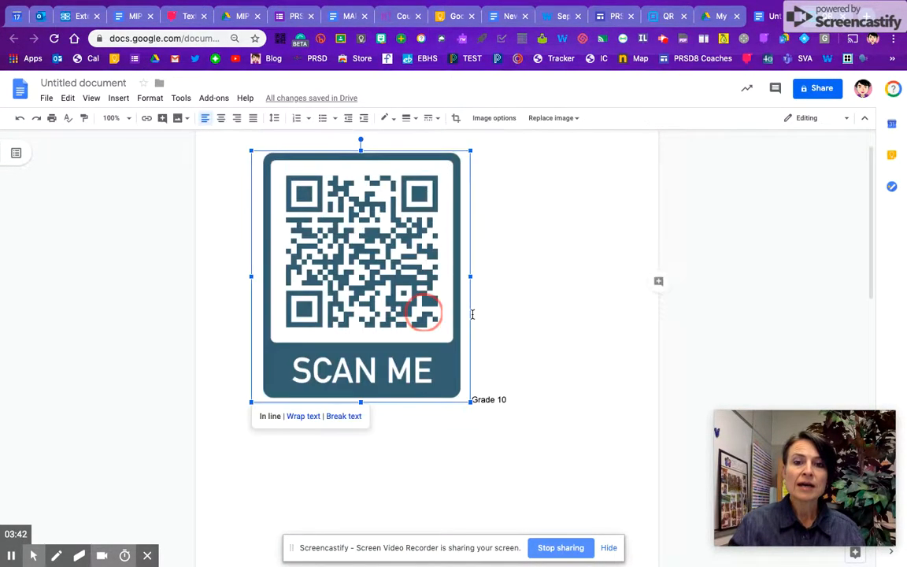
{"action": "scroll", "coordinate": [449, 362], "scroll_direction": "up", "scroll_amount": 1}
{"action": "left_click_drag", "start_coordinate": [471, 416], "coordinate": [453, 392]}
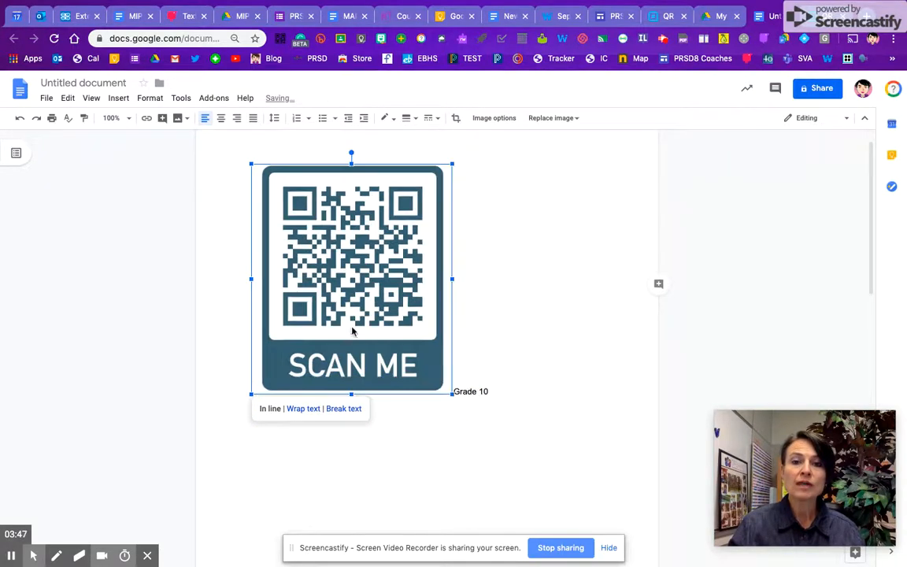
Copy the resized Grade 10 QR code and paste a duplicate on a new line below its "Grade 10" label
{"action": "right_click", "coordinate": [354, 261]}
{"action": "left_click", "coordinate": [376, 289]}
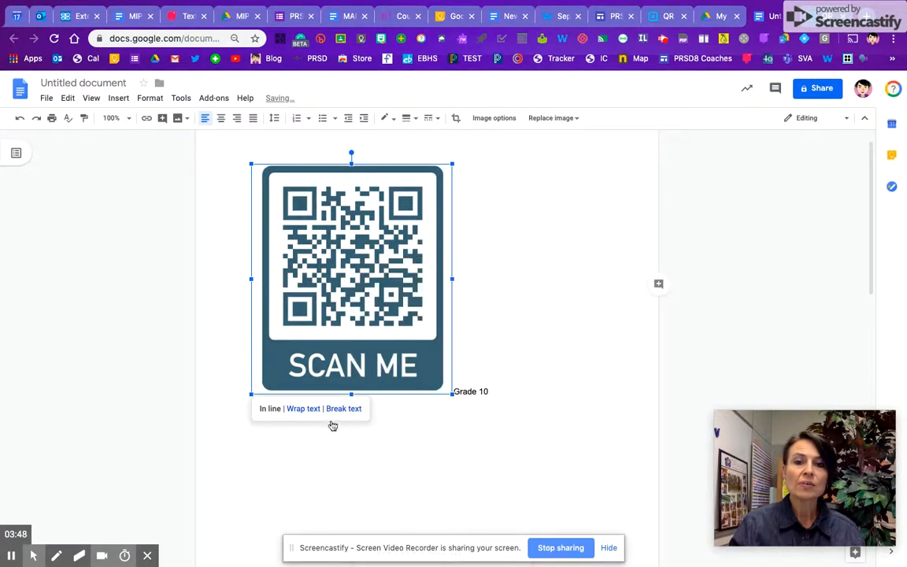
{"action": "left_click", "coordinate": [344, 444]}
{"action": "left_click", "coordinate": [518, 391]}
{"action": "key", "text": "Return"}
{"action": "key", "text": "ctrl+v"}
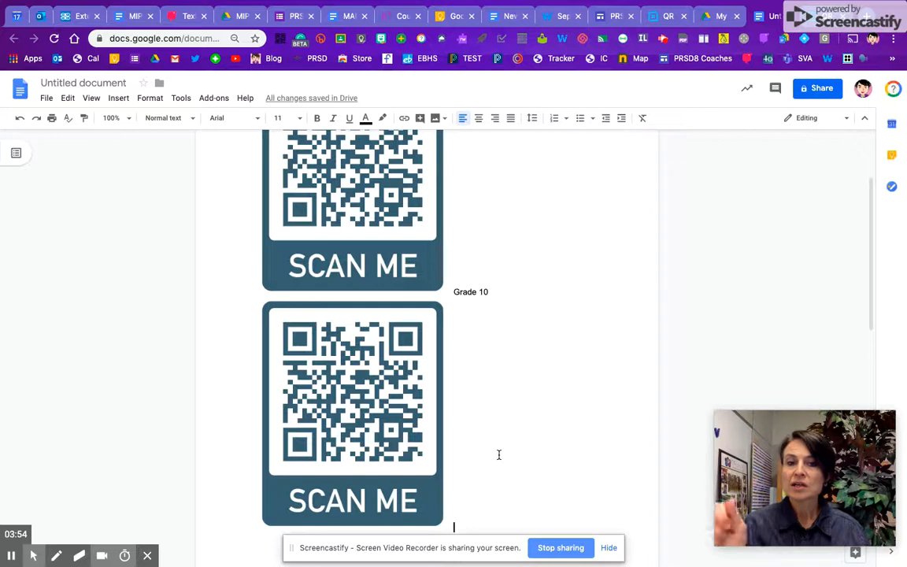
{"action": "scroll", "coordinate": [496, 455], "scroll_direction": "down", "scroll_amount": 3}
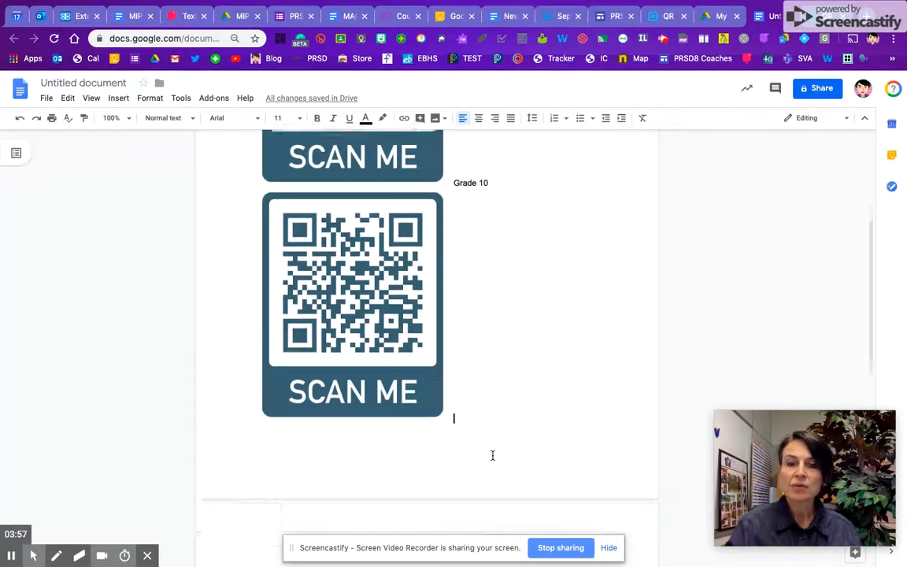
{"action": "scroll", "coordinate": [492, 455], "scroll_direction": "down", "scroll_amount": 2}
{"action": "scroll", "coordinate": [491, 455], "scroll_direction": "up", "scroll_amount": 4}
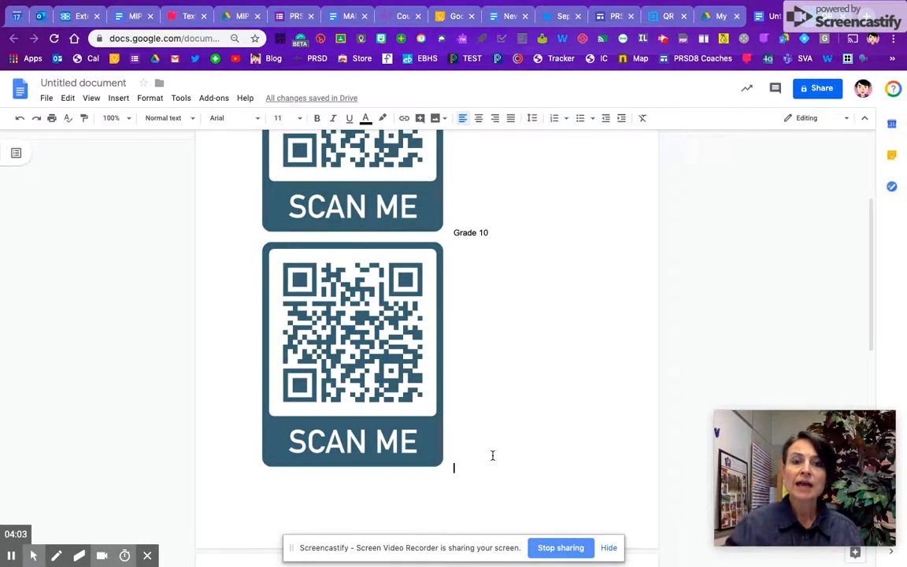
{"action": "scroll", "coordinate": [492, 455], "scroll_direction": "up", "scroll_amount": 4}
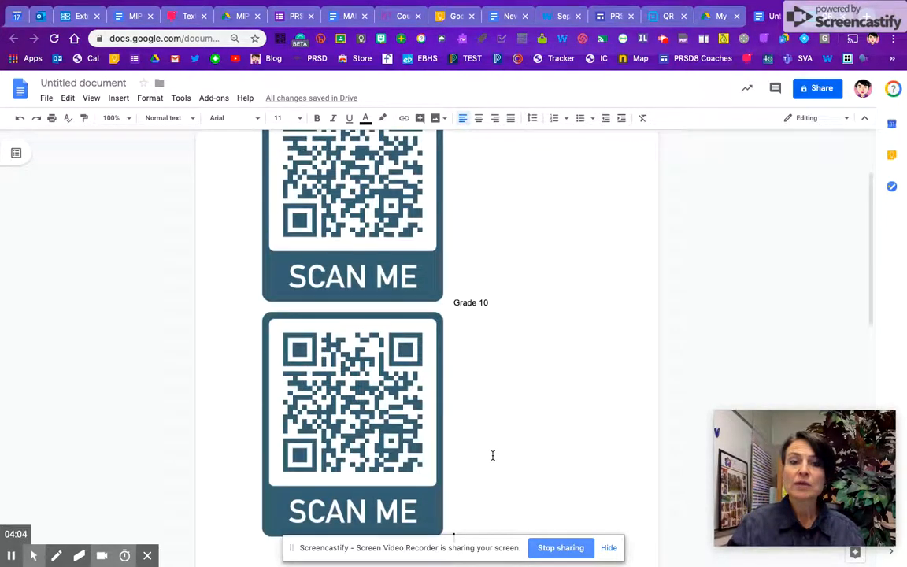
{"action": "scroll", "coordinate": [492, 455], "scroll_direction": "down", "scroll_amount": 8}
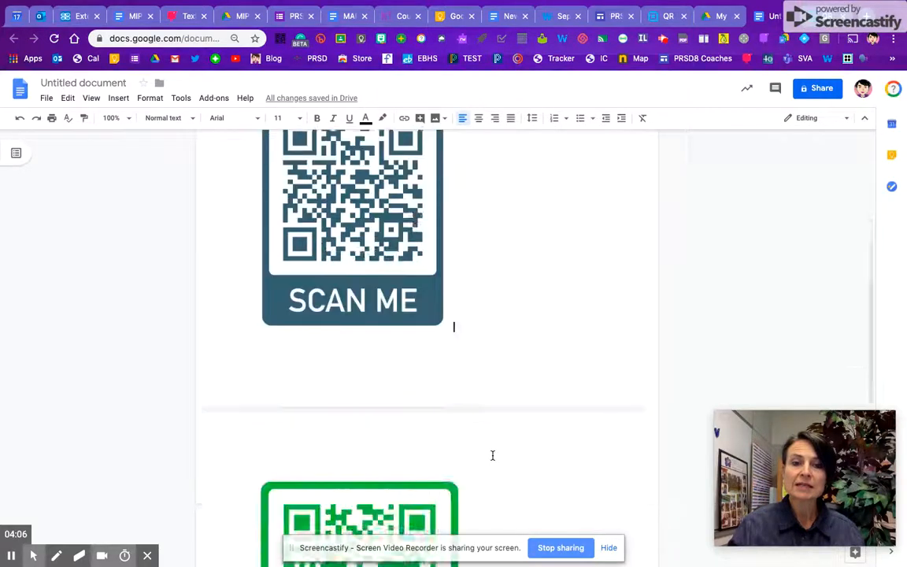